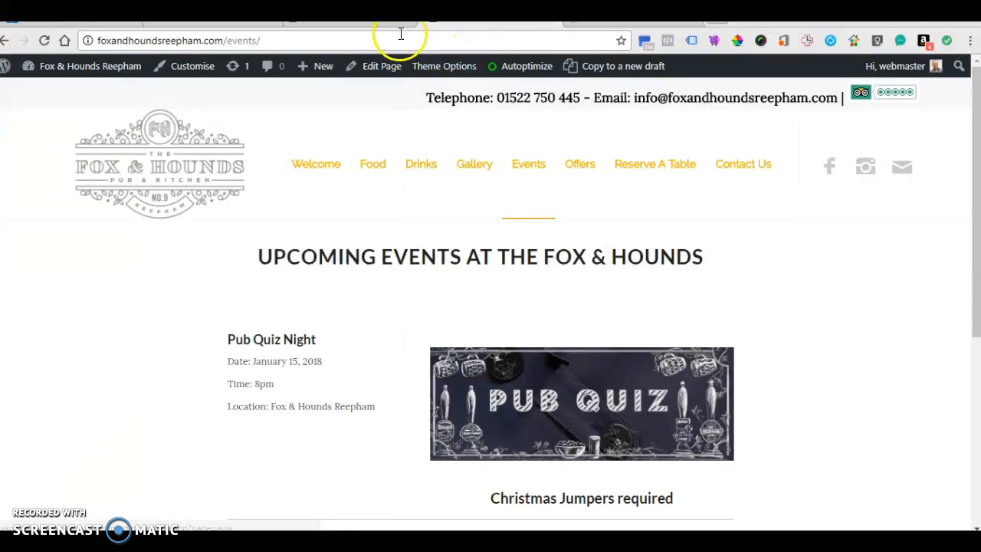
Step: Open the full events list in the site's admin area and look through the published and draft events
click(394, 23)
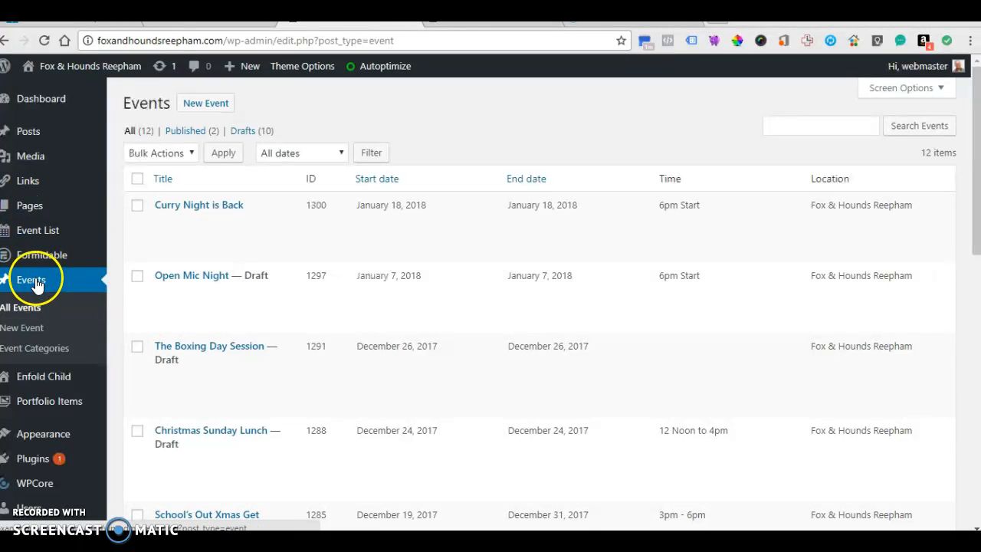
click(23, 307)
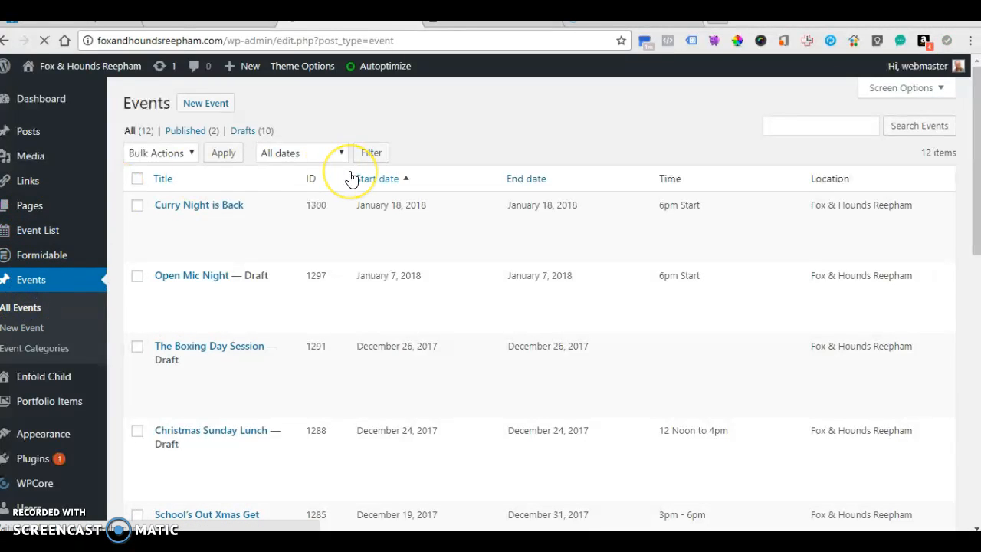
mouse_move(351, 285)
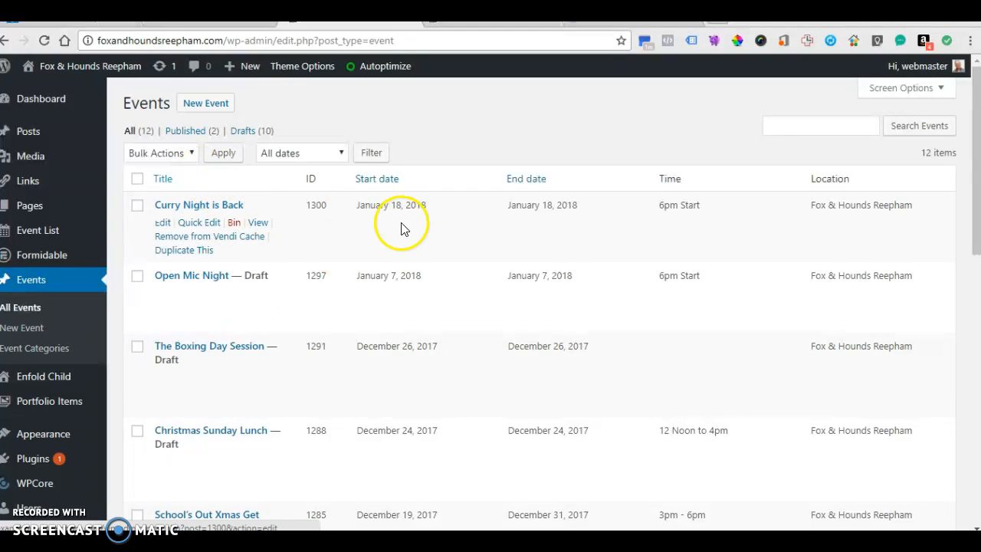
scroll(402, 228, down, 2)
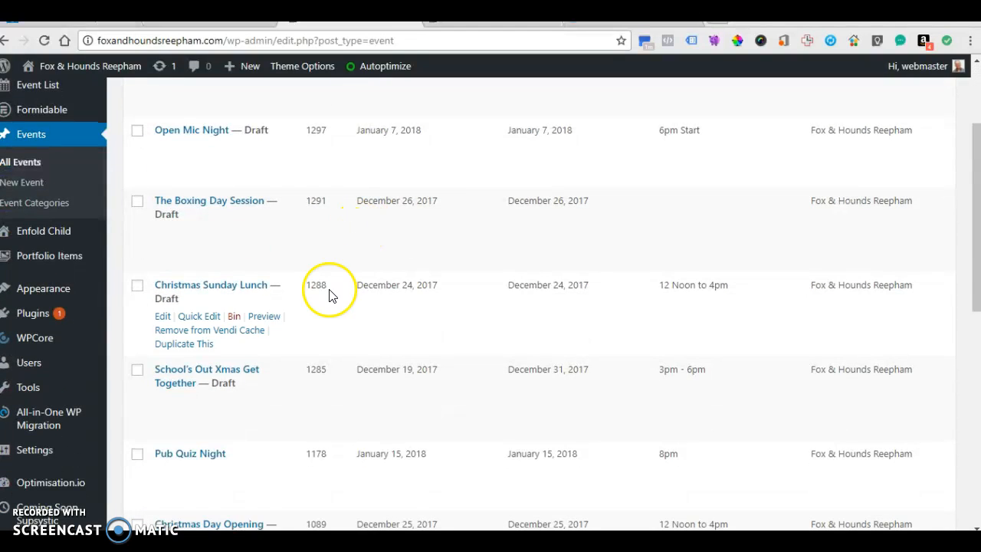
scroll(328, 296, down, 1)
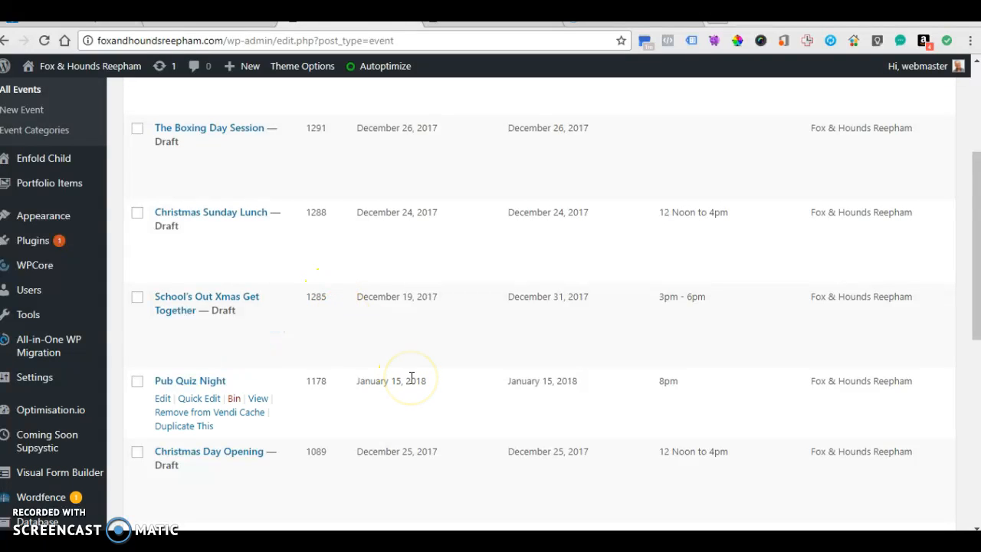
scroll(385, 375, down, 3)
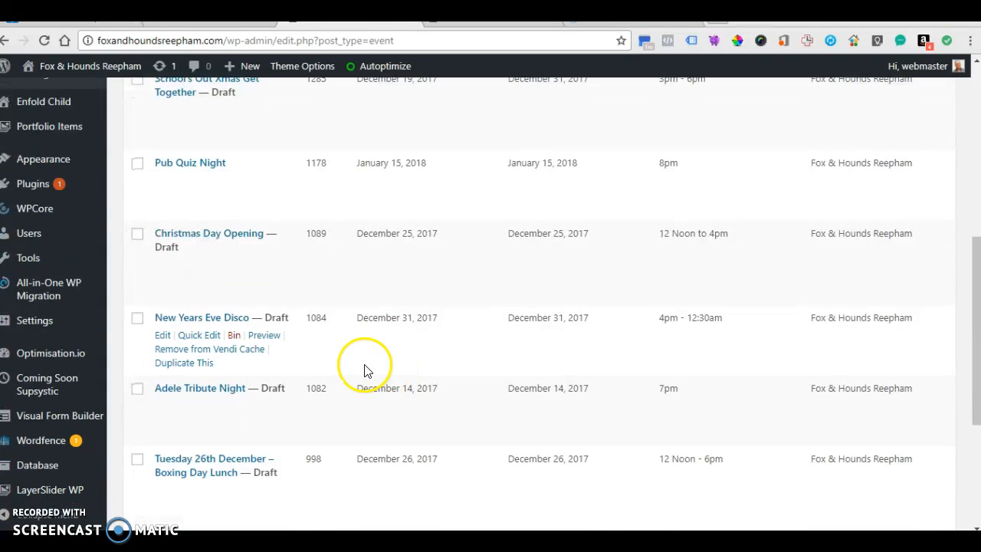
scroll(366, 371, down, 2)
scroll(365, 370, down, 2)
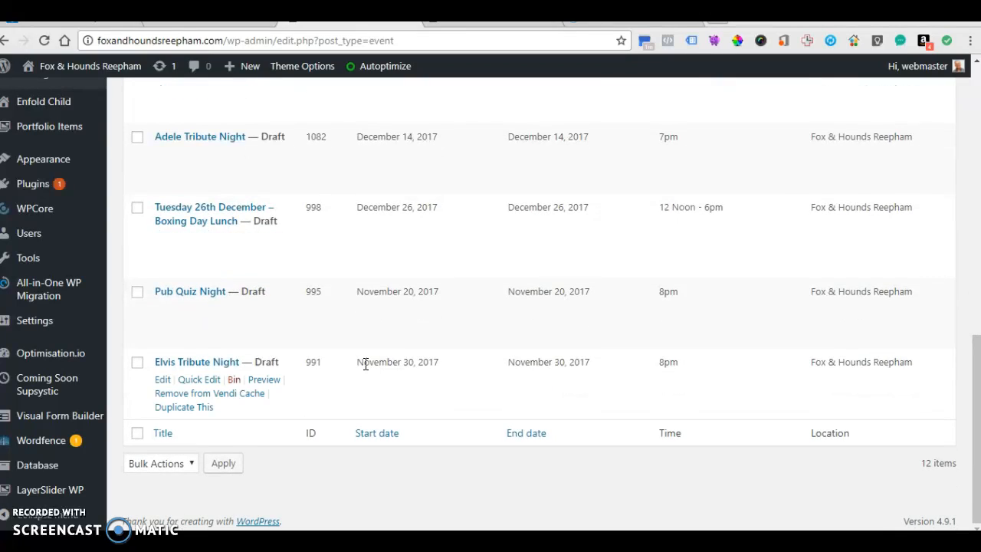
scroll(365, 365, up, 6)
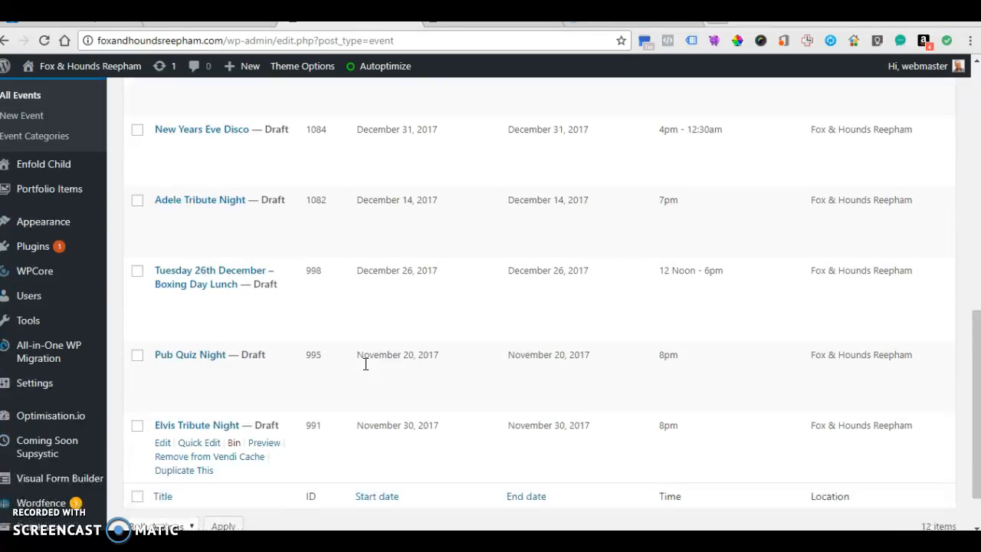
scroll(366, 369, down, 1)
scroll(365, 371, down, 1)
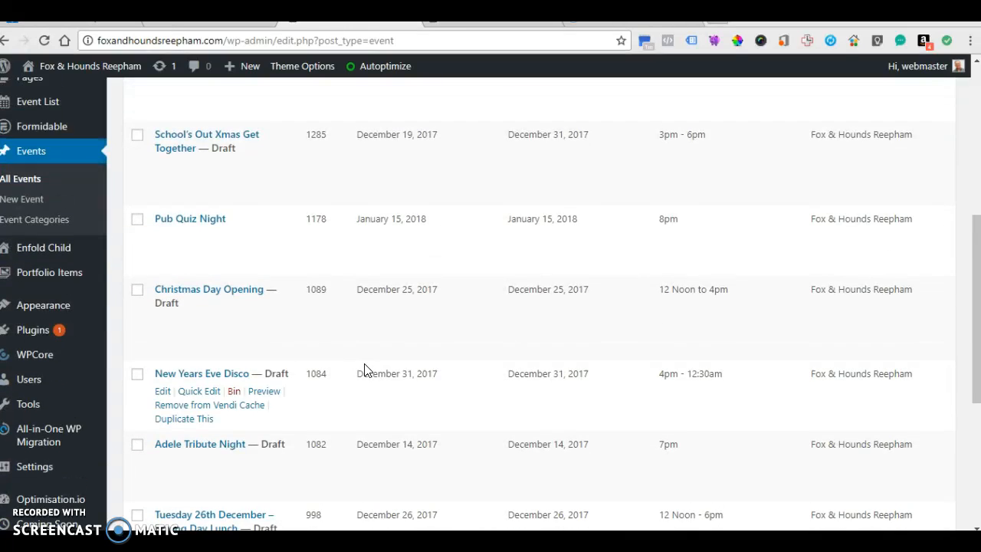
scroll(363, 372, up, 2)
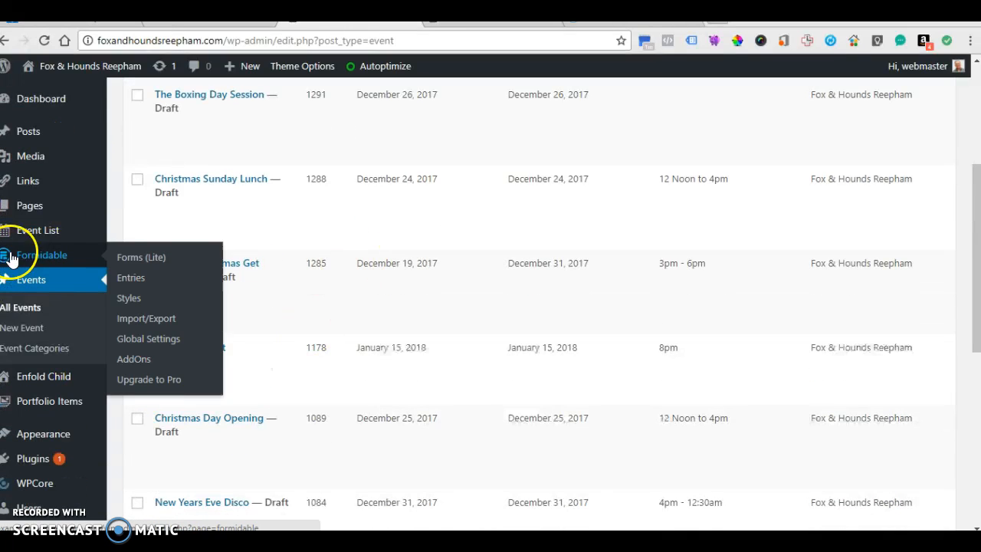
Step: Start a new event and title it "Burns Night Thursday 25th Jan"
click(27, 329)
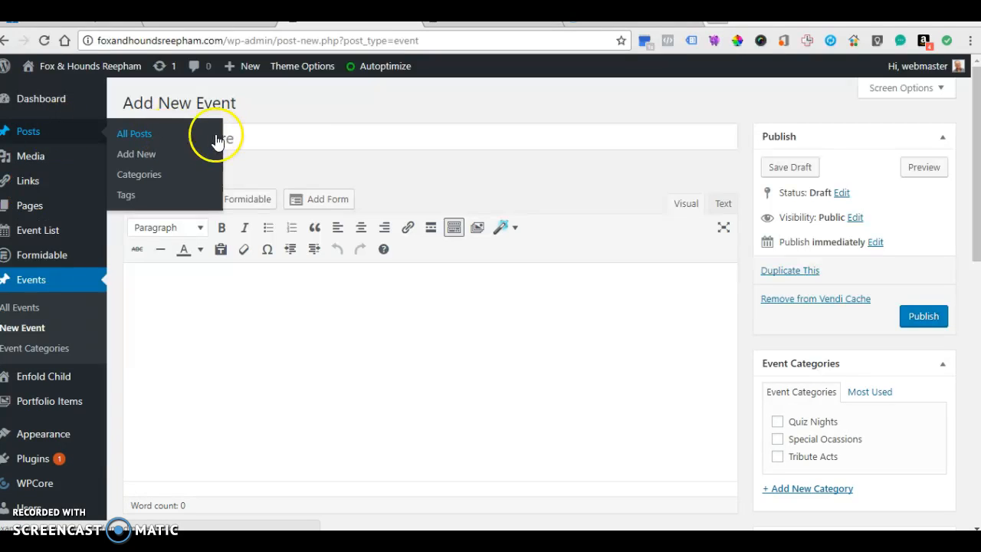
right_click(252, 138)
click(306, 220)
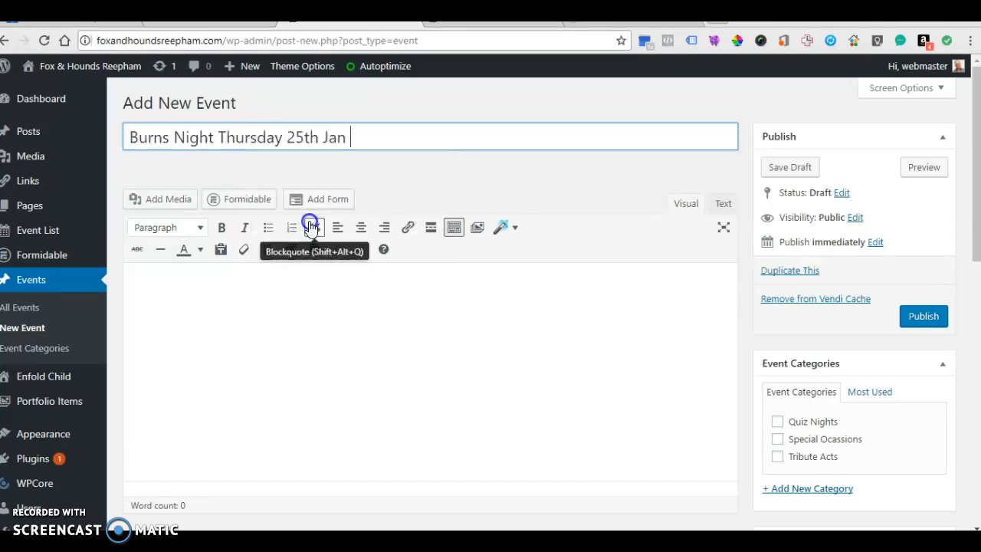
Step: Upload Celebrate-Burns-Night-January-25tj.jpg, st-patricks-day.jpg and Valentines event.jpg from the EVENTS folder to the media library for the event description
click(206, 309)
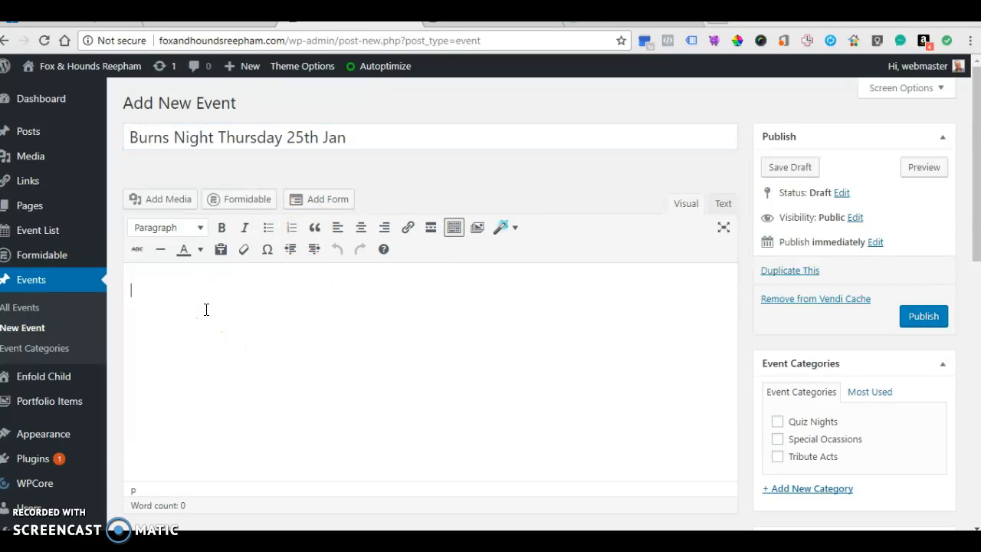
click(205, 299)
click(259, 256)
click(170, 201)
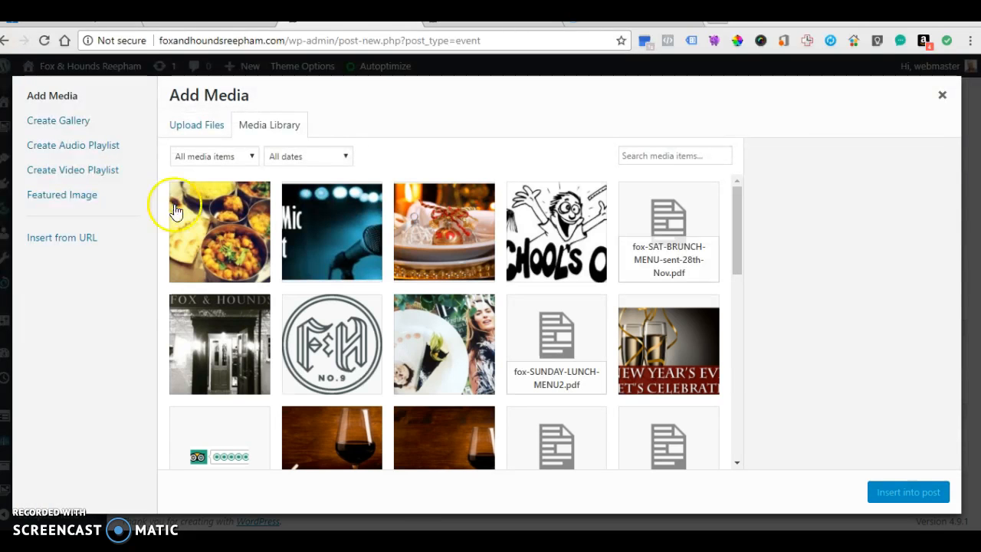
click(177, 125)
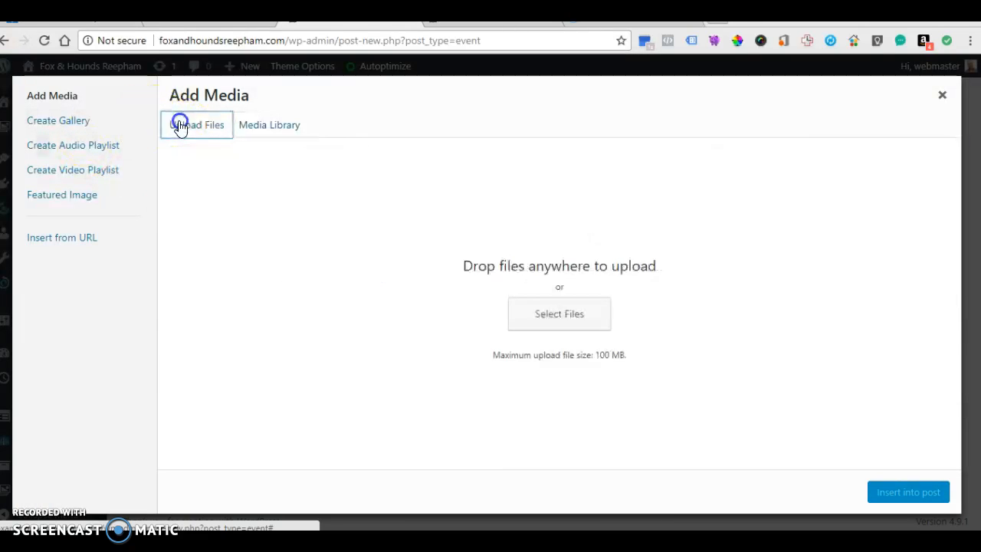
click(585, 313)
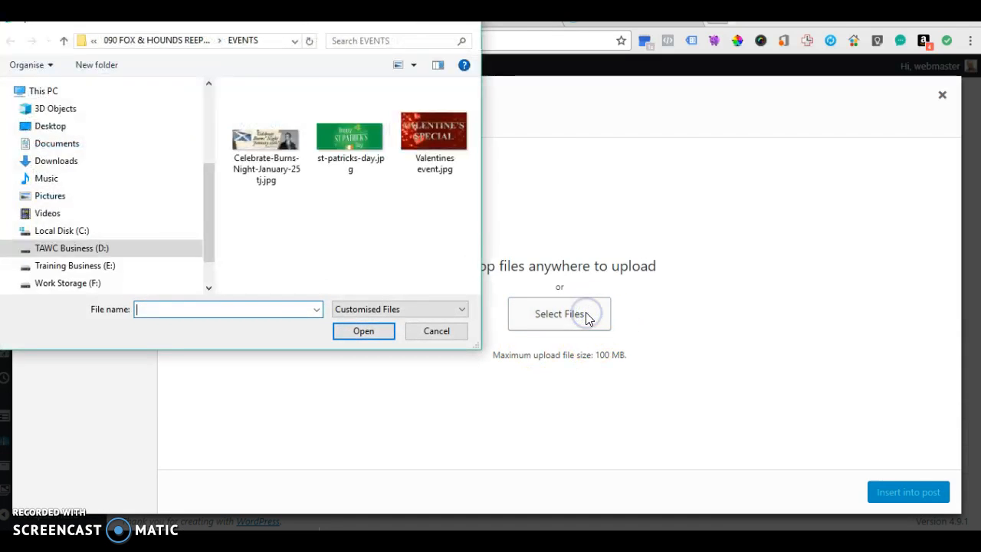
click(286, 151)
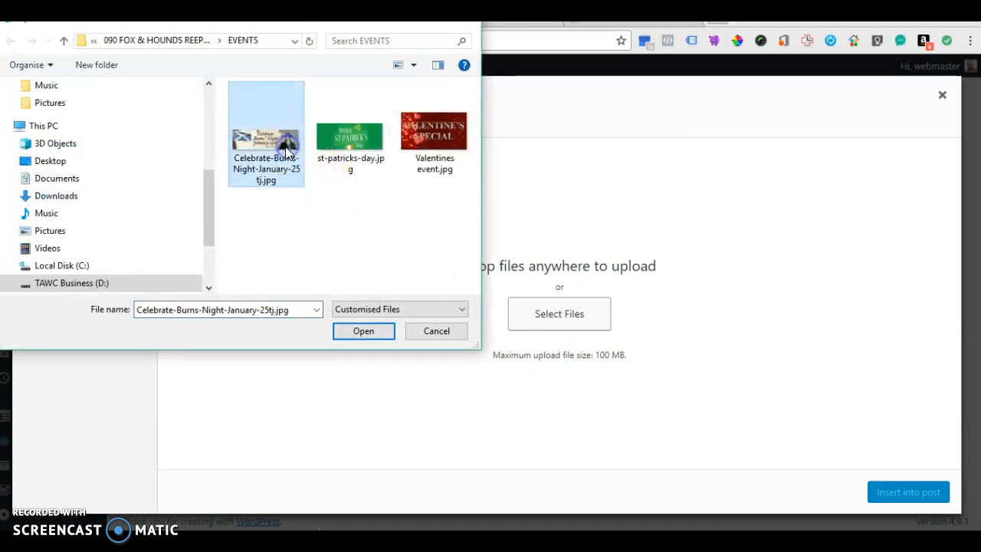
ctrl+click(418, 130)
click(363, 331)
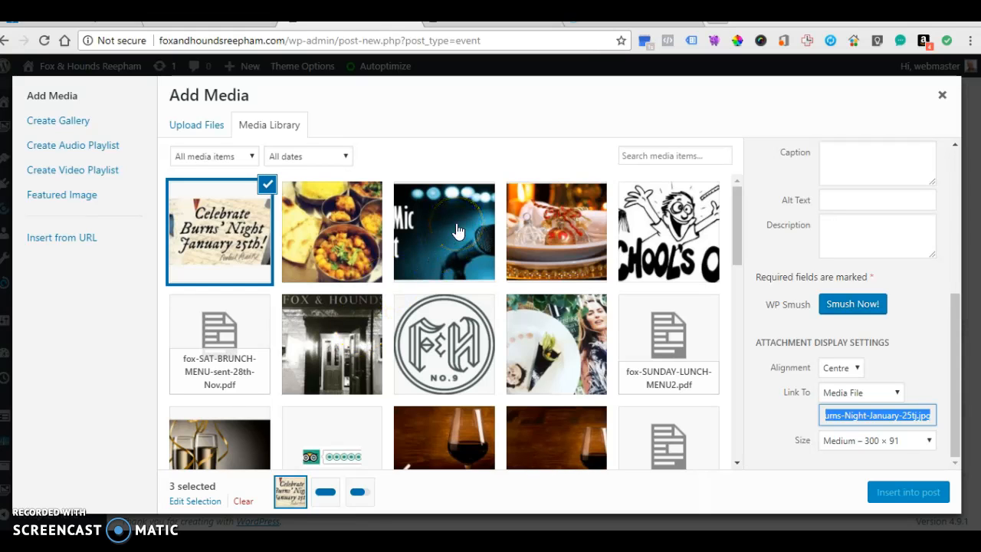
Step: Select only the Burns Night image in the media library and insert it into the event description at medium size, centred
click(217, 225)
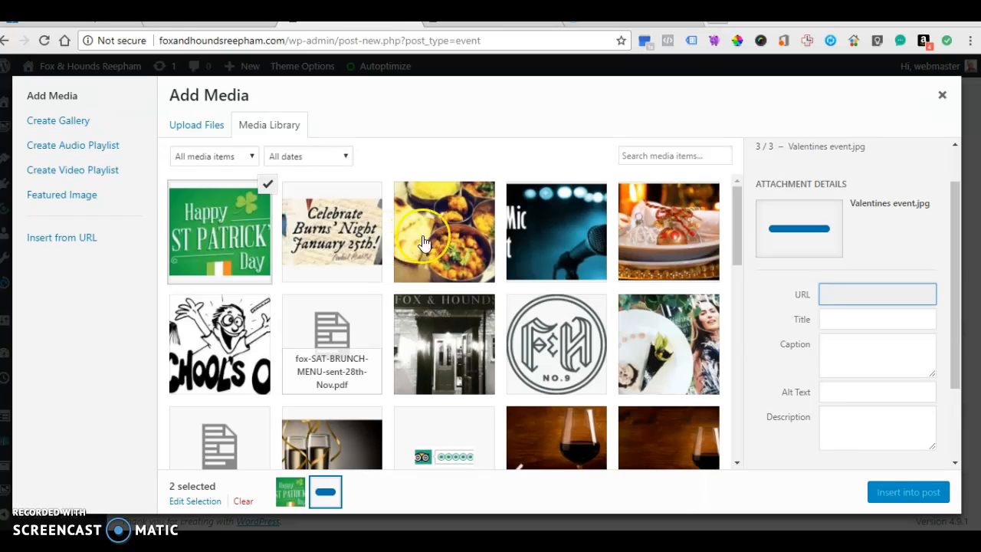
click(357, 242)
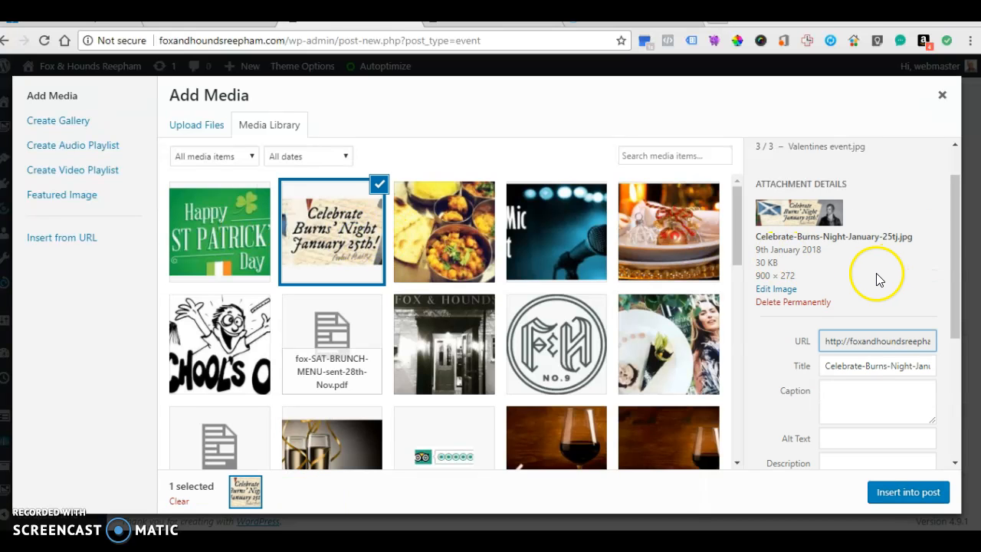
scroll(877, 274, down, 2)
scroll(874, 441, down, 1)
scroll(874, 441, down, 1)
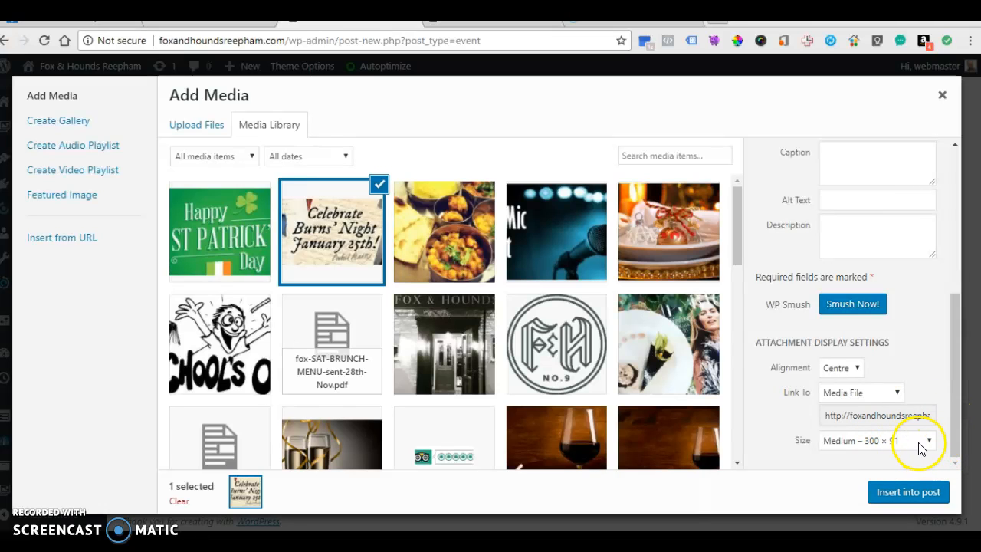
click(904, 492)
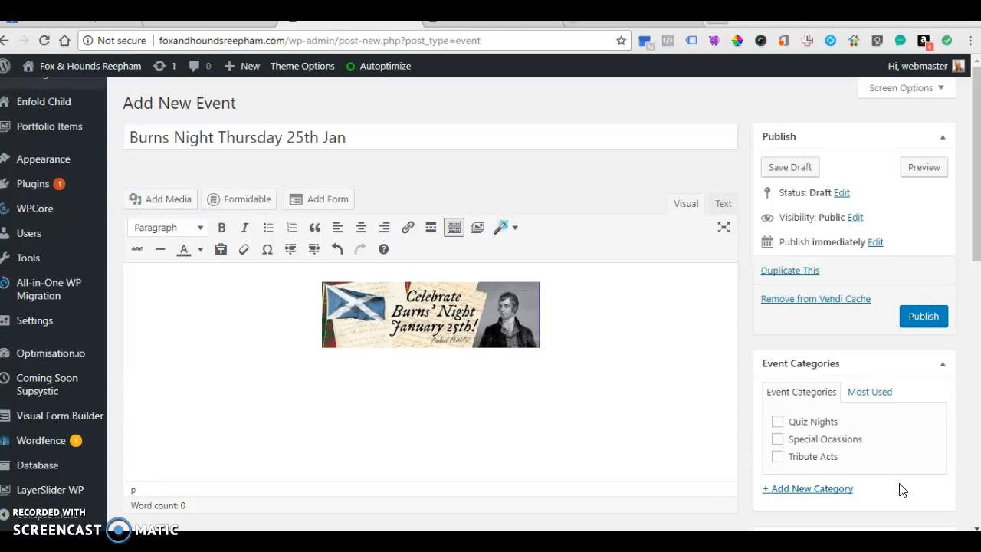
Step: Enlarge the Burns Night banner in the description and assign the event to the Special Ocassions category
click(460, 317)
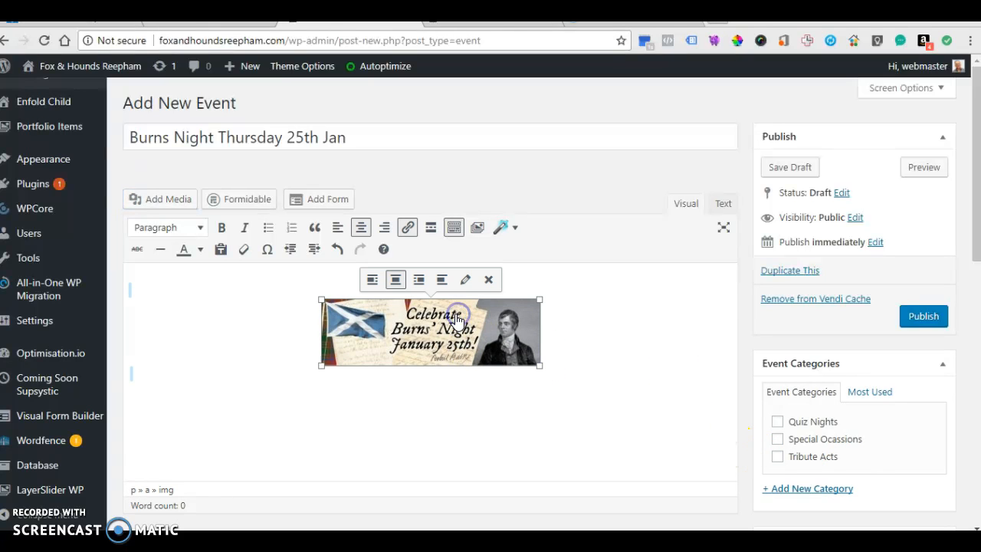
drag(540, 363, 673, 422)
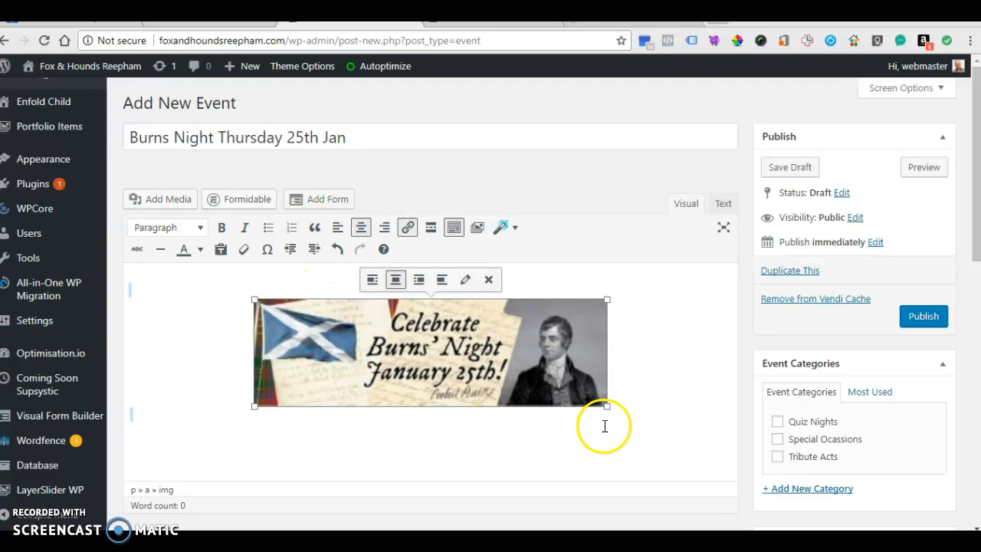
scroll(690, 368, down, 1)
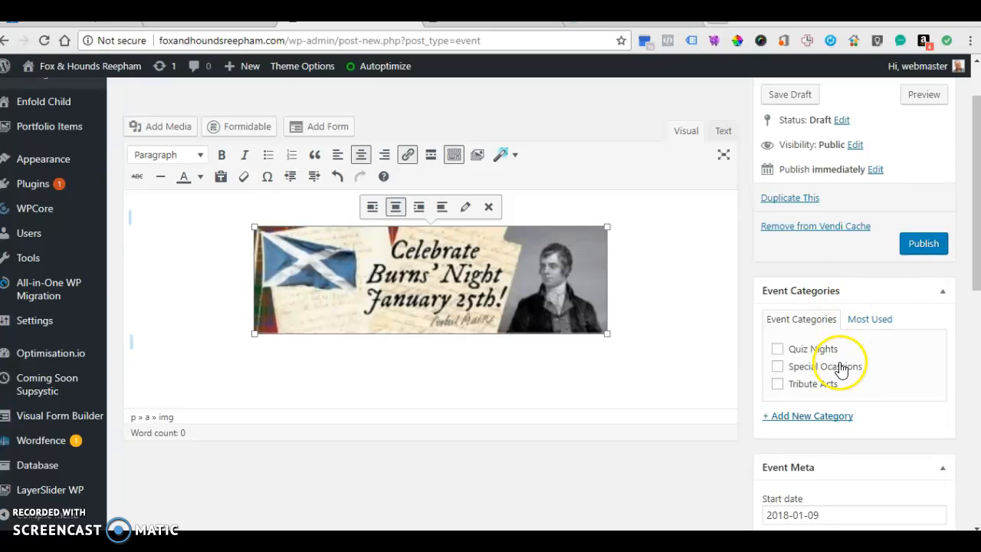
click(778, 366)
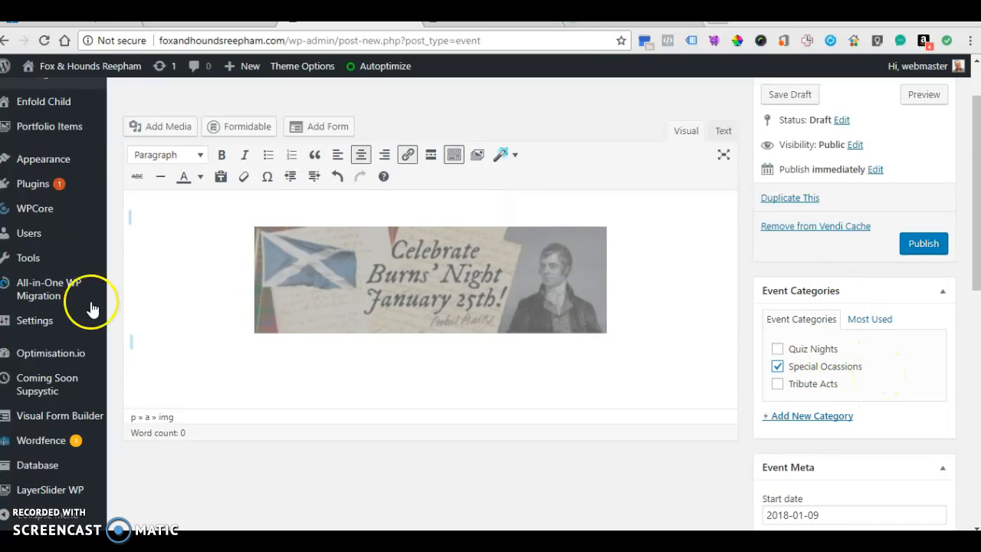
Step: Add the centred line "Come and try our Scottish inspired specials created by our kitchen to celebrate Burns night." below the banner
mouse_move(85, 291)
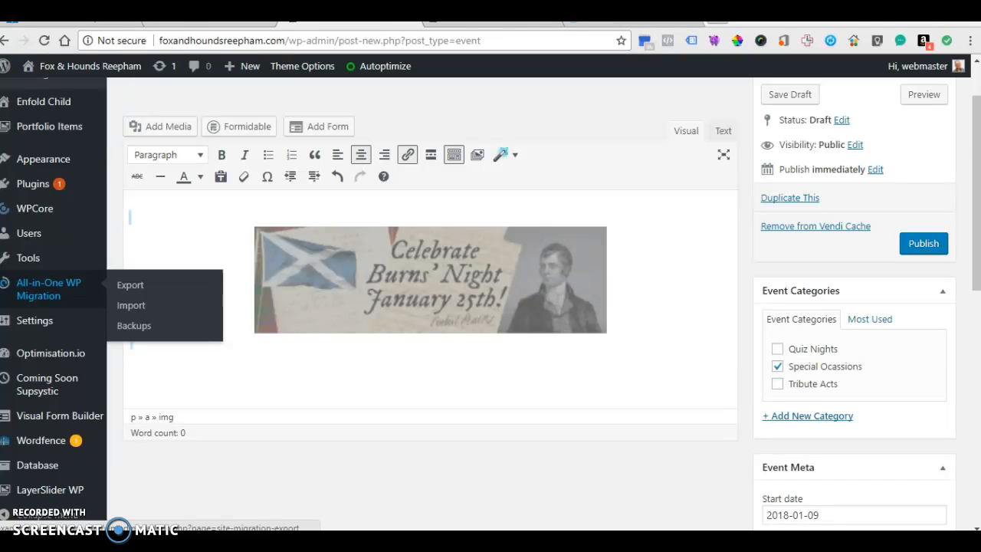
click(591, 344)
click(650, 330)
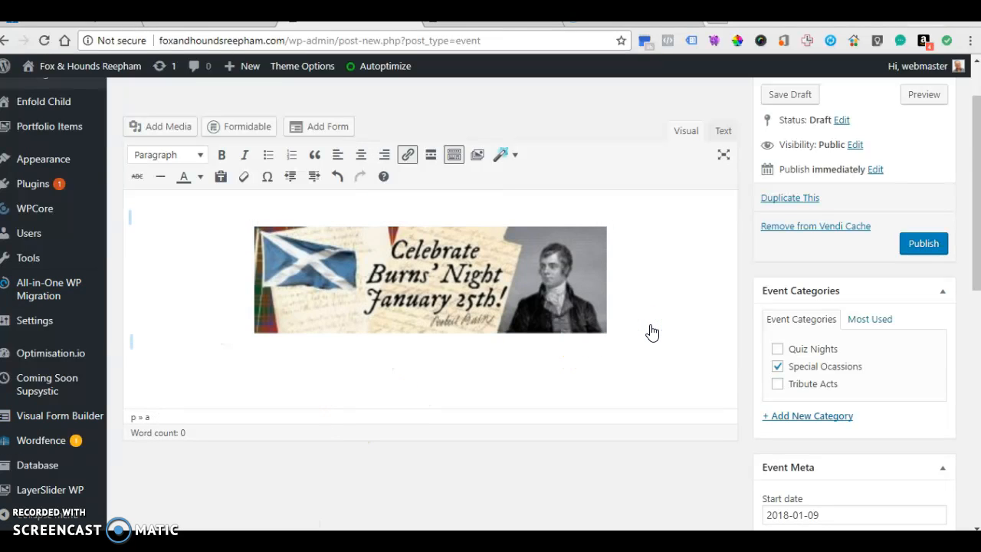
click(652, 331)
text(Come and try our Scottish inspired specials created by our kitchen to celebrate Burns night.)
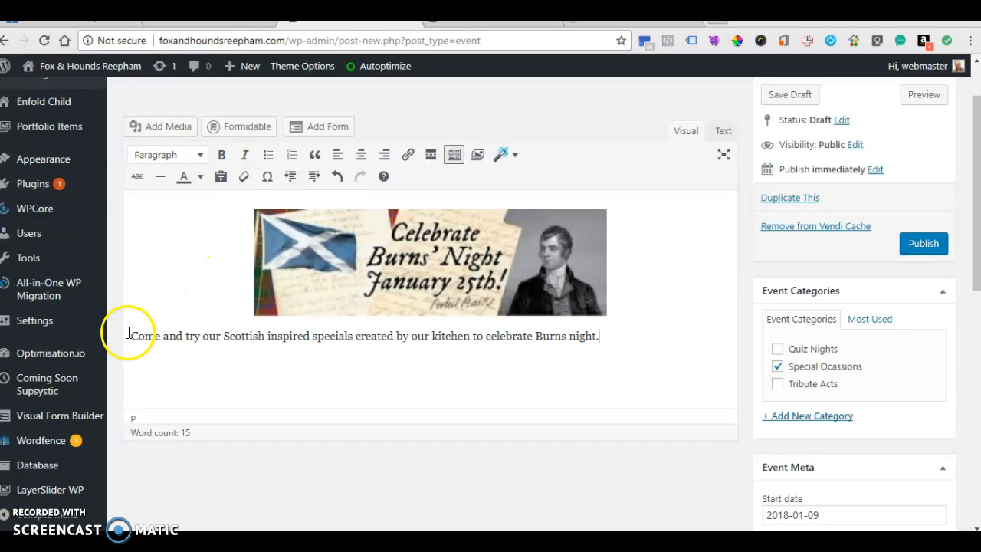
drag(610, 337, 126, 338)
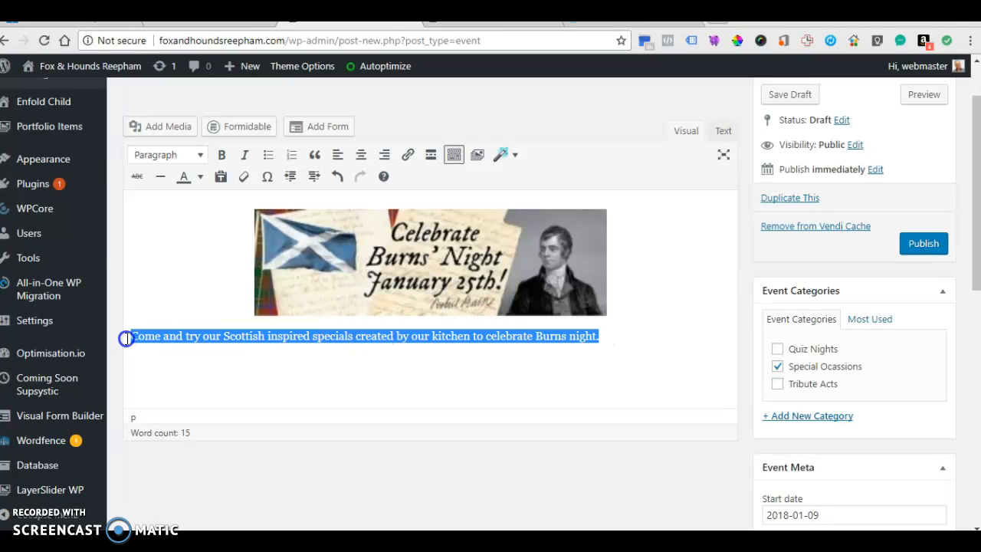
click(361, 154)
Step: Set both the start date and the end date of the event to 2018-01-25
scroll(905, 332, down, 2)
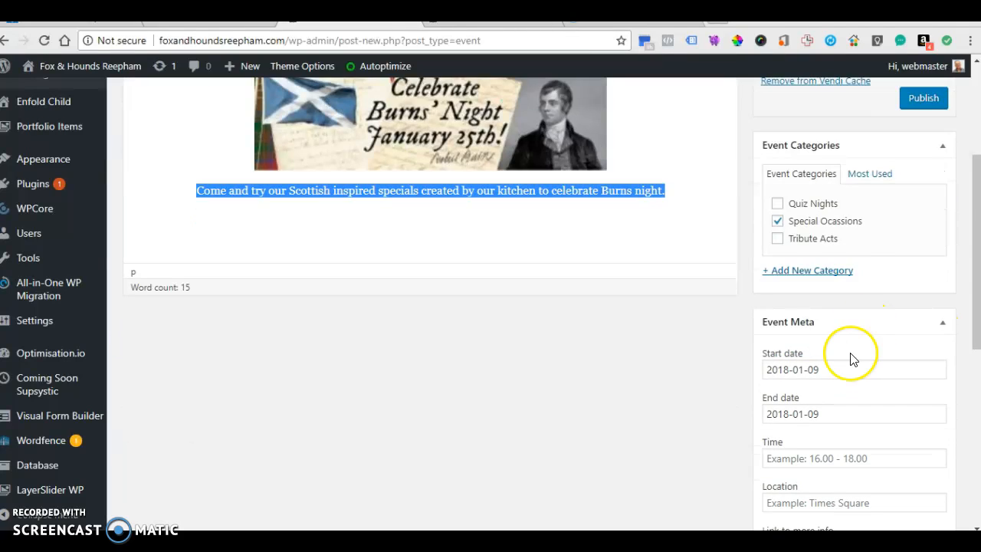
click(835, 369)
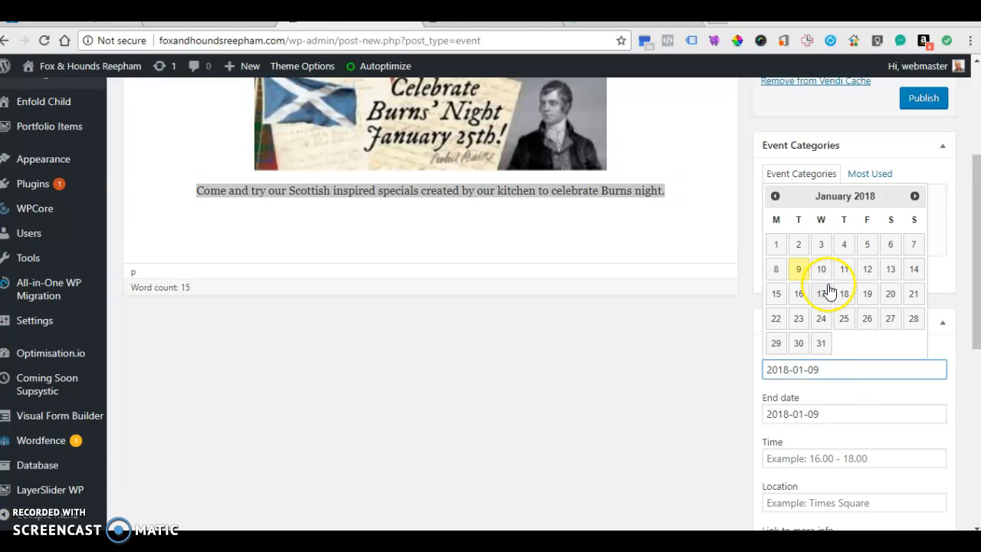
click(844, 321)
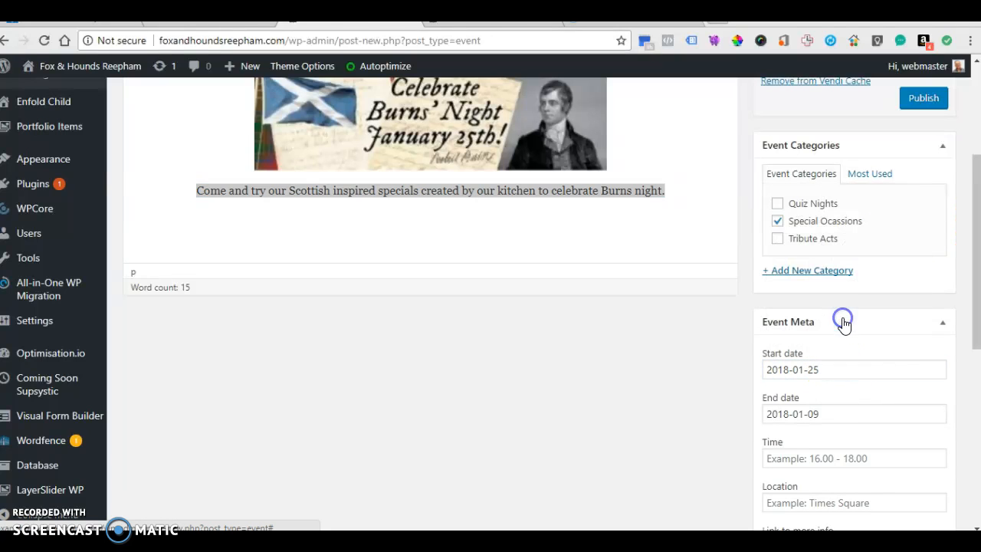
click(824, 414)
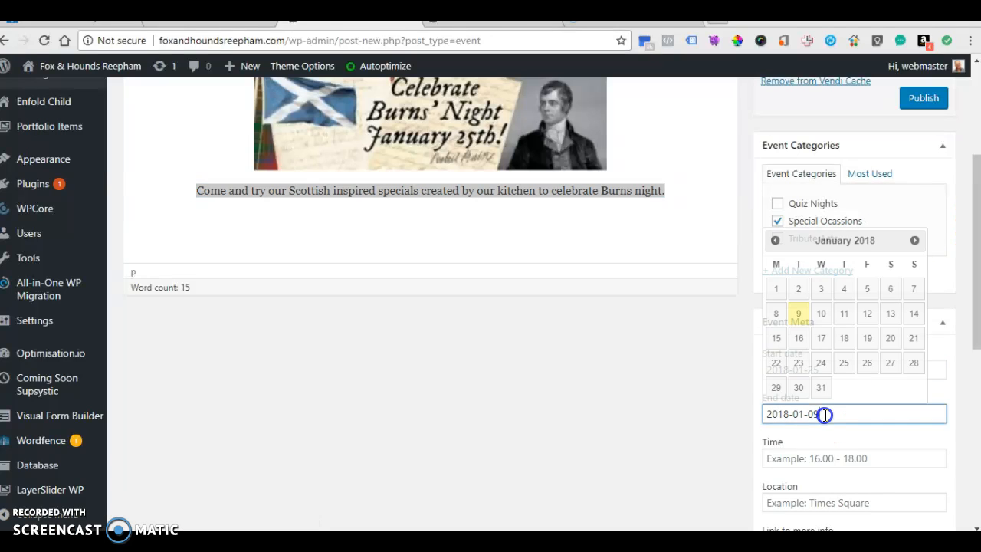
click(844, 363)
scroll(851, 353, down, 2)
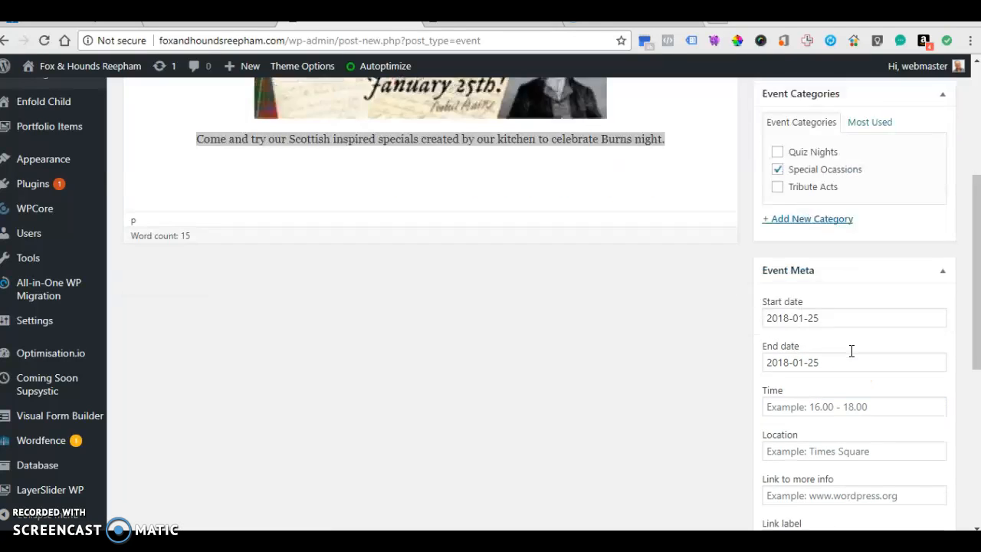
Step: Set the event's location to Fox & Hounds Reepham
click(843, 337)
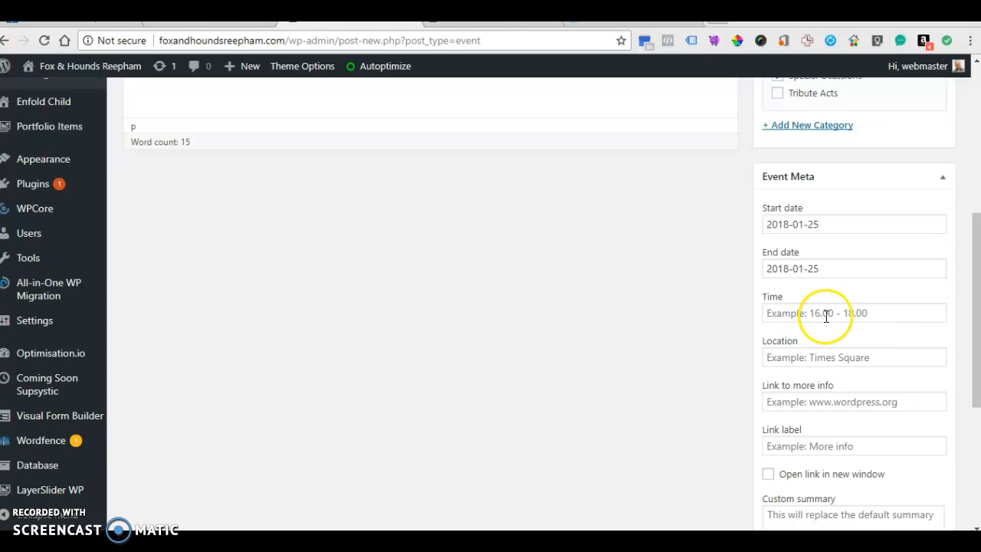
click(817, 355)
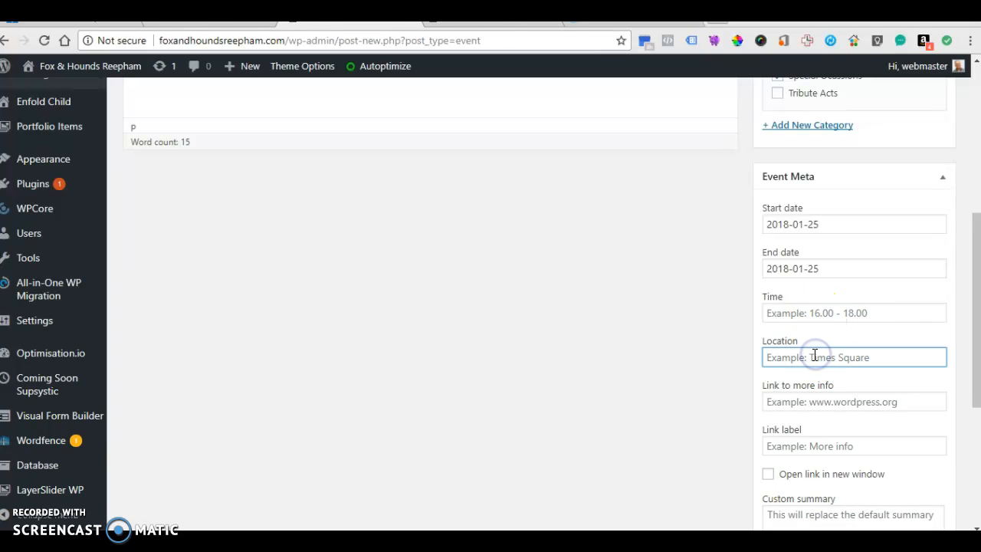
text(Fox & Hounds Reepham)
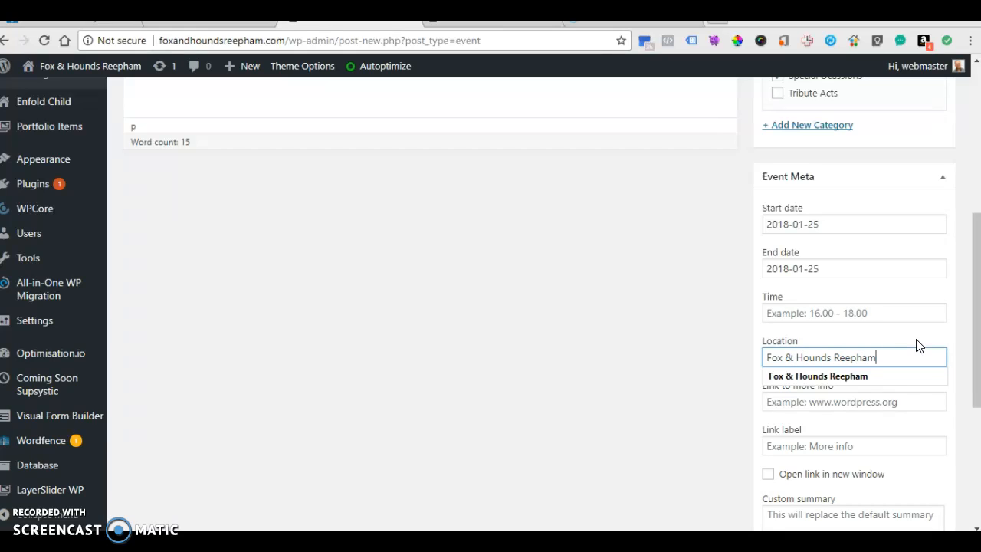
click(673, 330)
scroll(736, 345, down, 1)
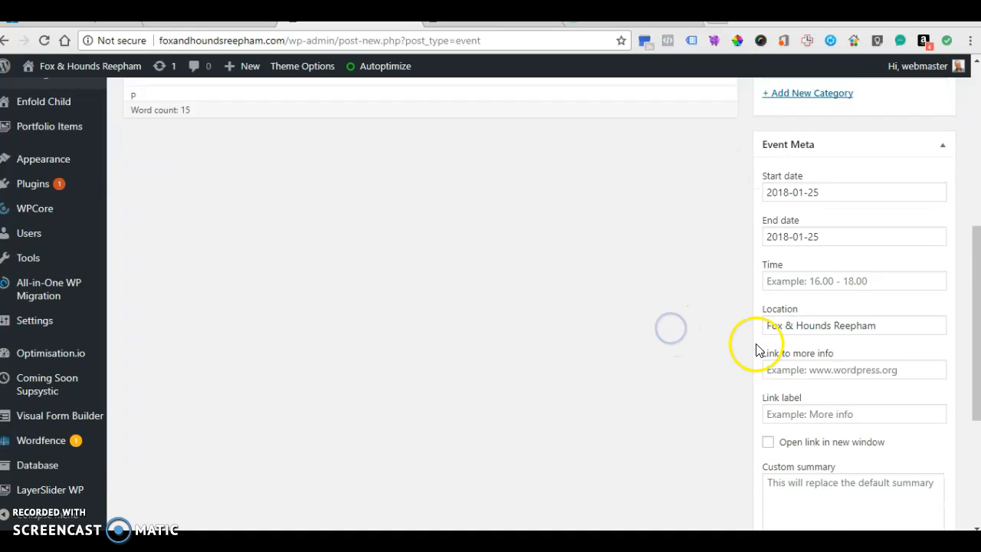
Step: Fill in the event's custom summary with "Come and try our Scottish inspired specials created by our kitchen to celebrate Burns night."
scroll(757, 350, down, 2)
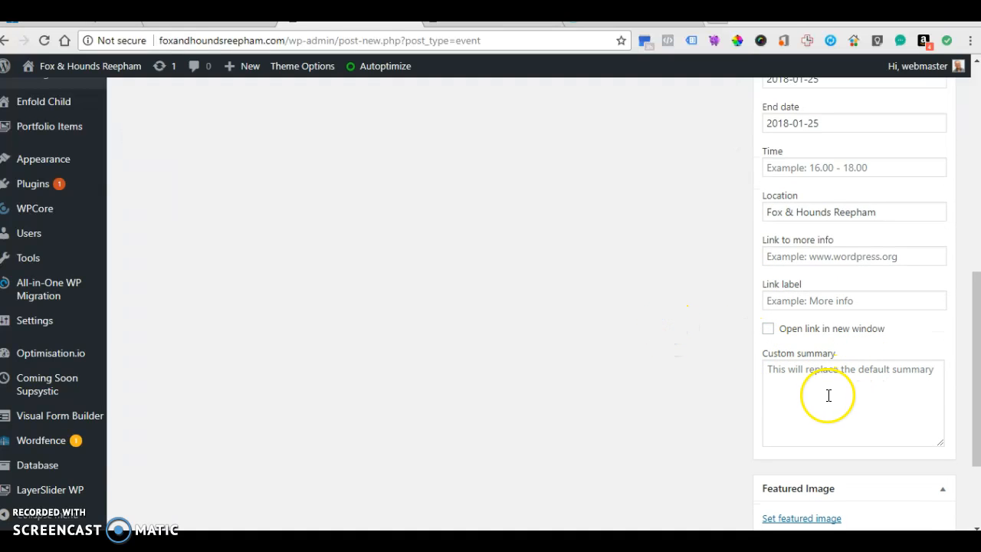
click(764, 365)
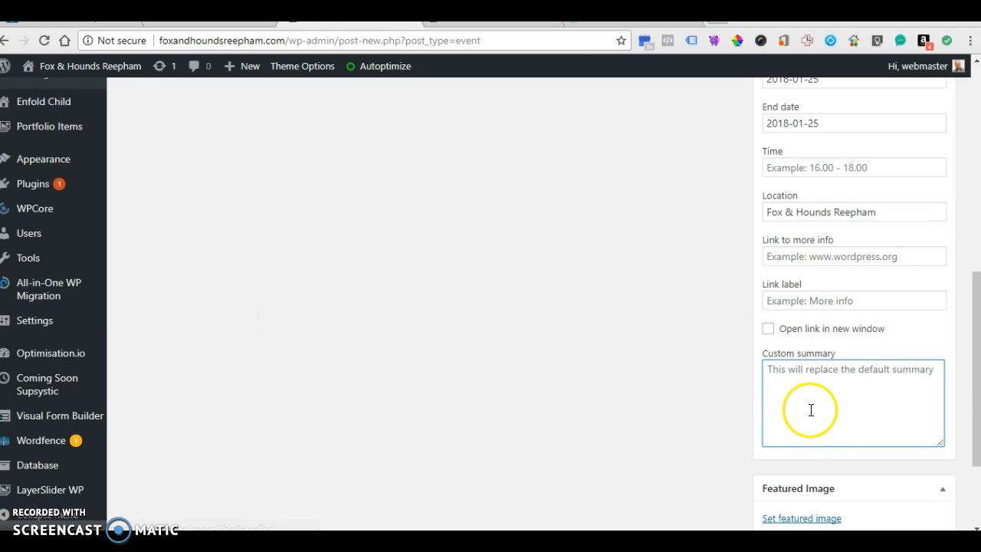
click(782, 369)
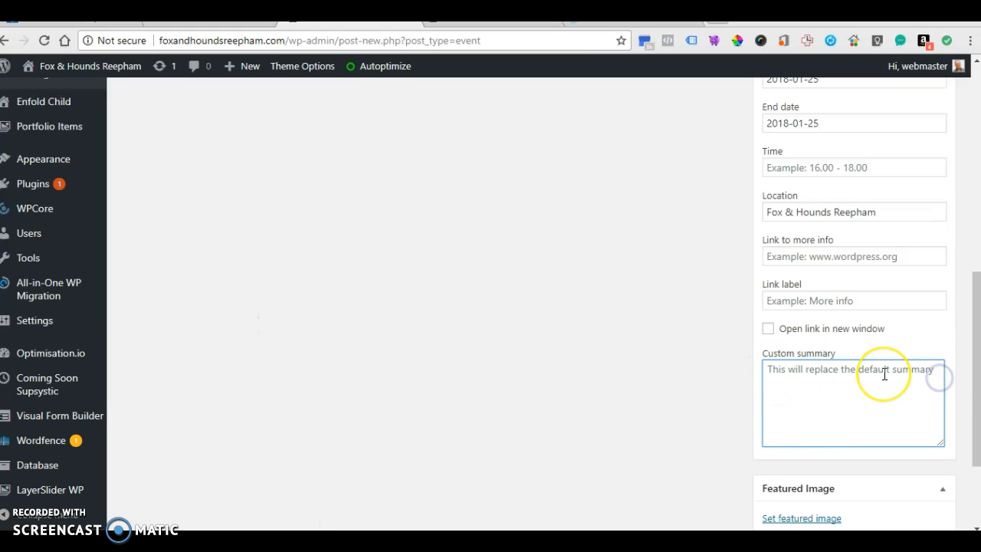
text(Come and try our Scottish inspired specials created by our kitchen to celebrate Burns night.)
scroll(876, 421, down, 3)
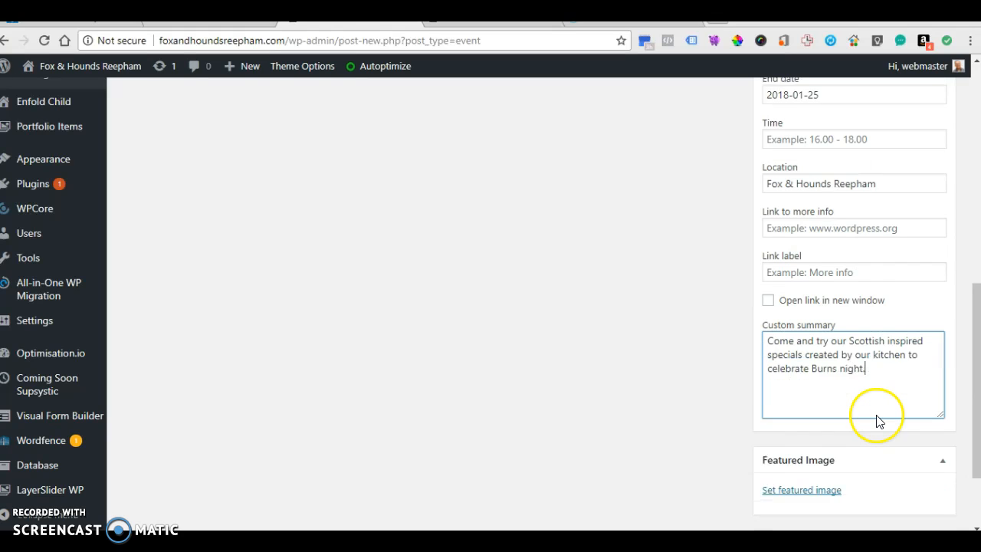
Step: Publish the Burns Night Thursday 25th Jan event
scroll(876, 422, up, 10)
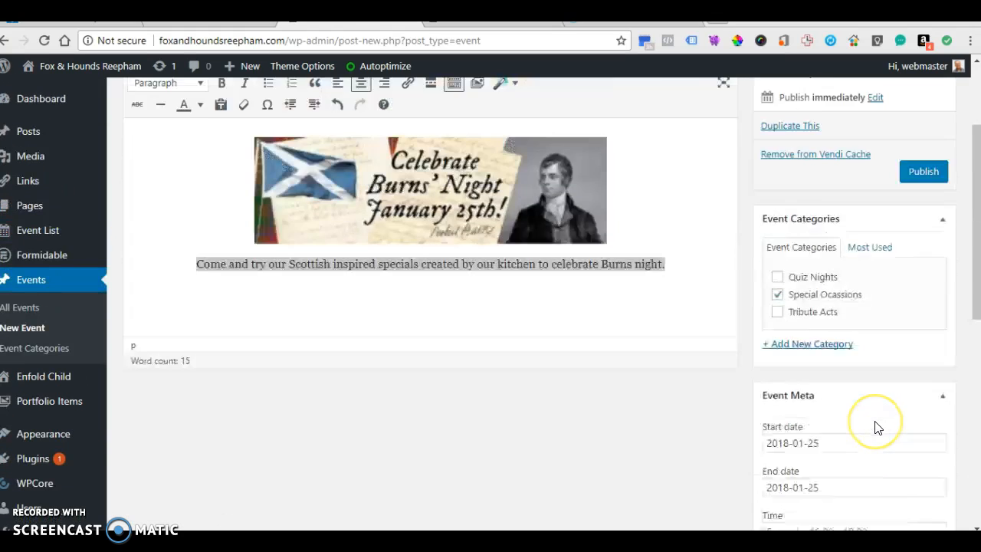
click(923, 316)
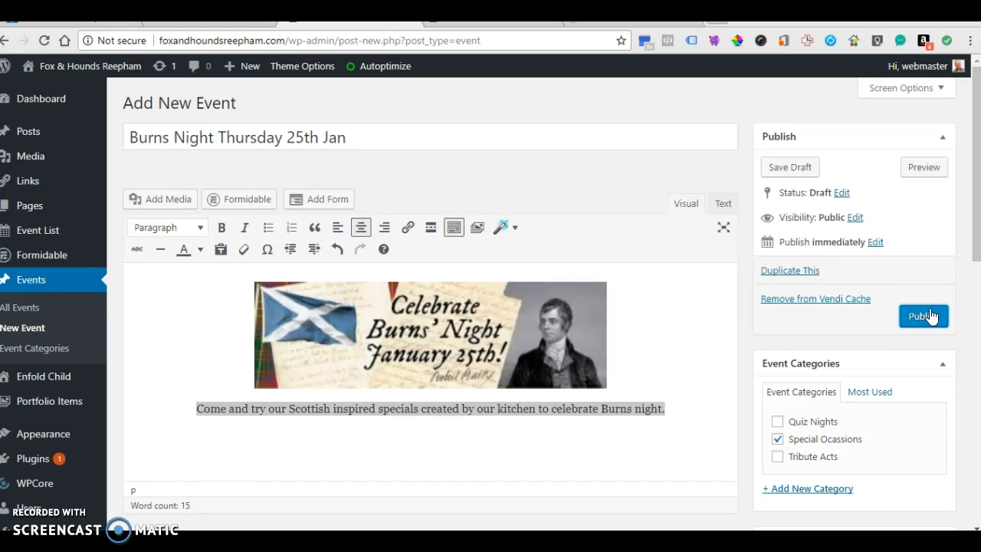
click(931, 320)
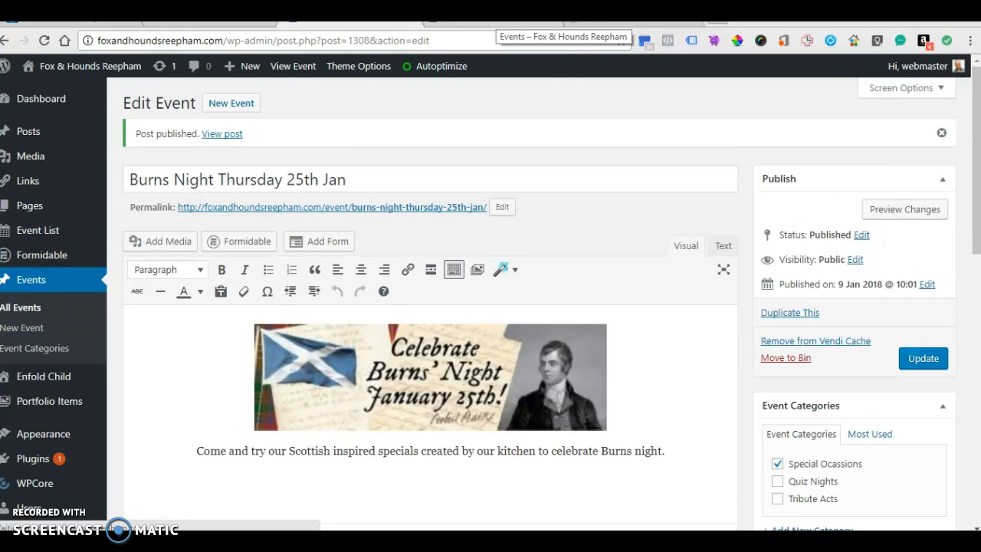
Step: Reload the pub's public events page and review the Burns Night entry alongside the other upcoming events
click(495, 23)
click(46, 40)
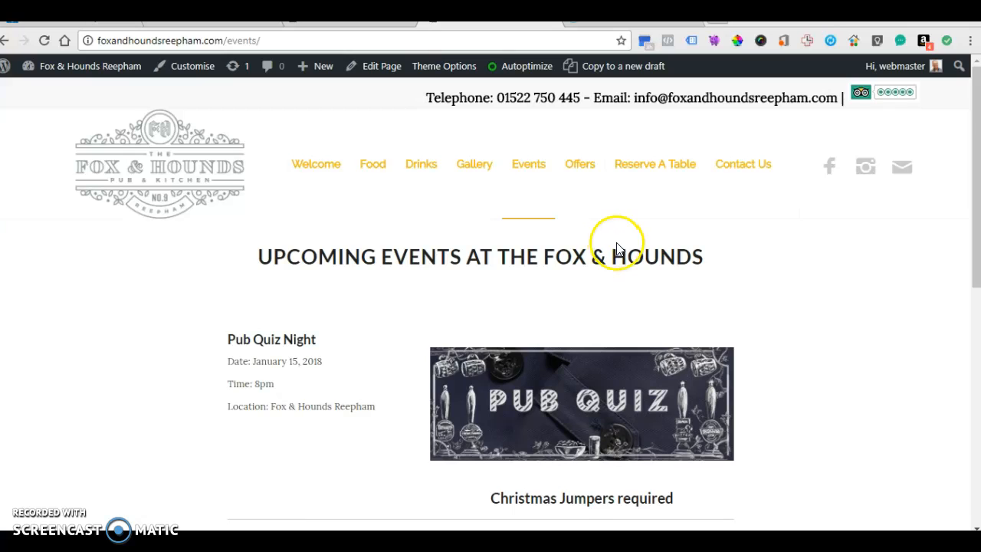
scroll(619, 250, down, 5)
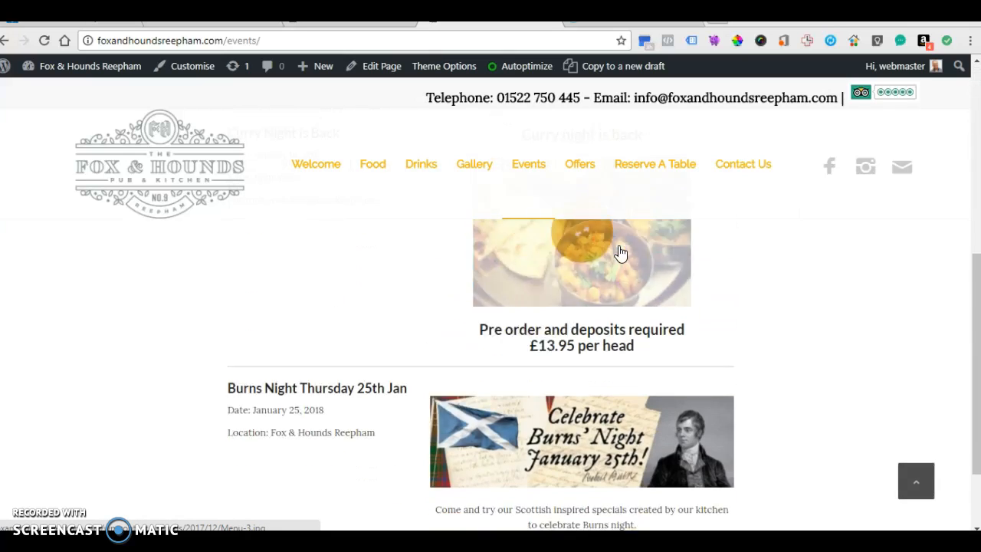
scroll(620, 253, down, 2)
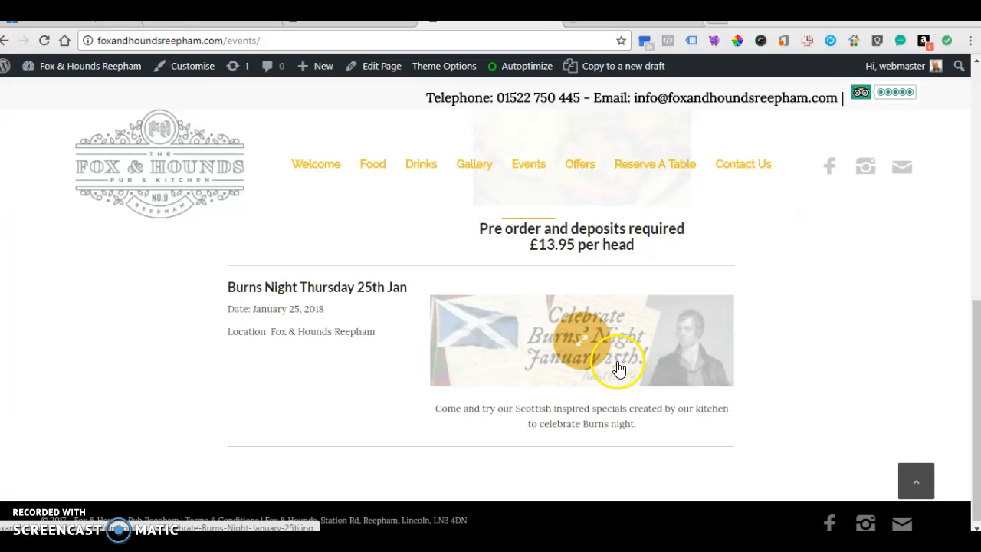
scroll(569, 266, up, 3)
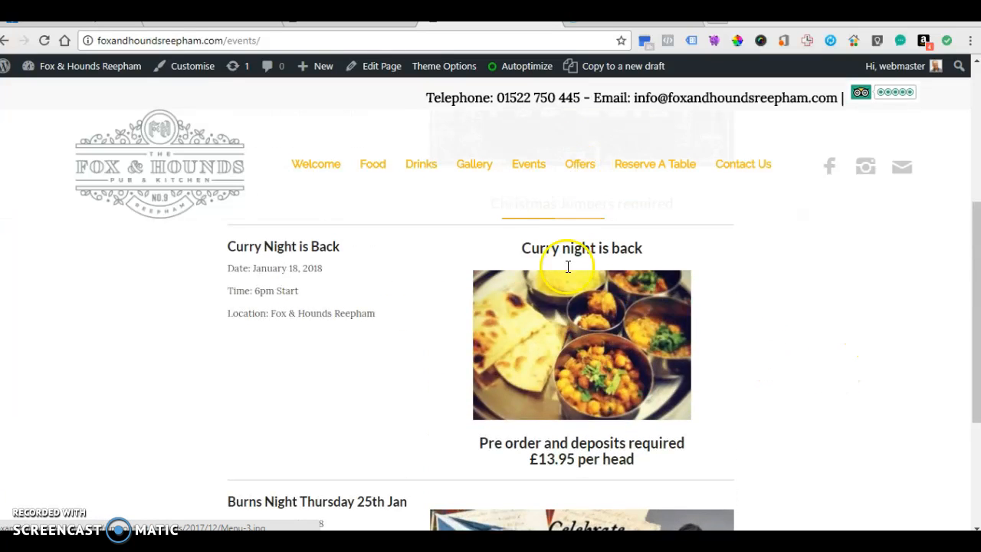
scroll(575, 353, up, 5)
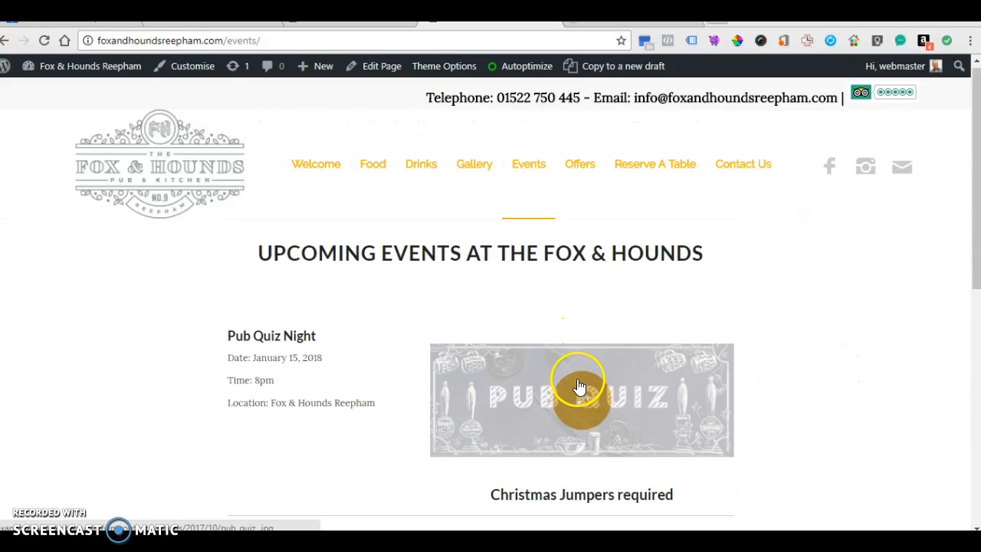
scroll(767, 346, down, 10)
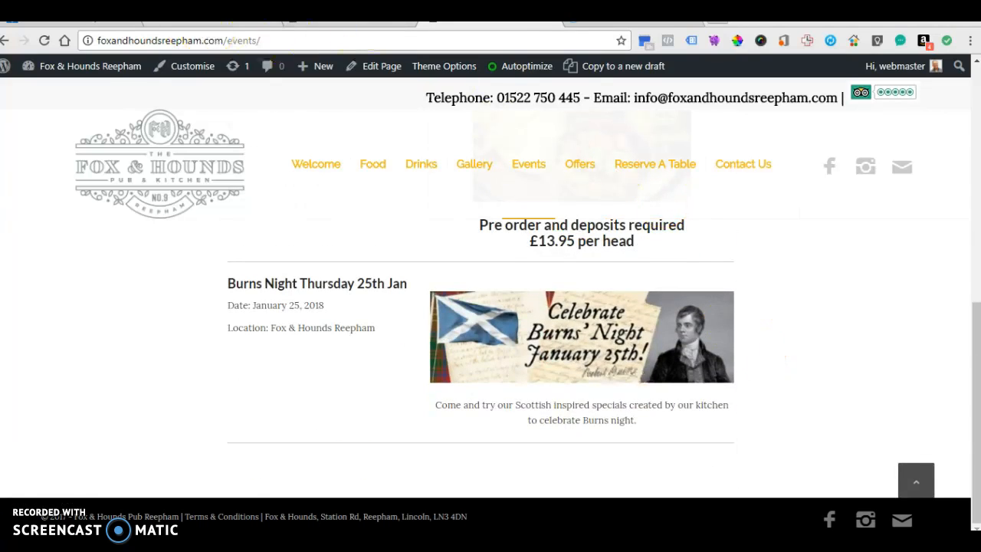
Step: Return to the Burns Night event editor, change the event's status to Draft and save the update
click(349, 23)
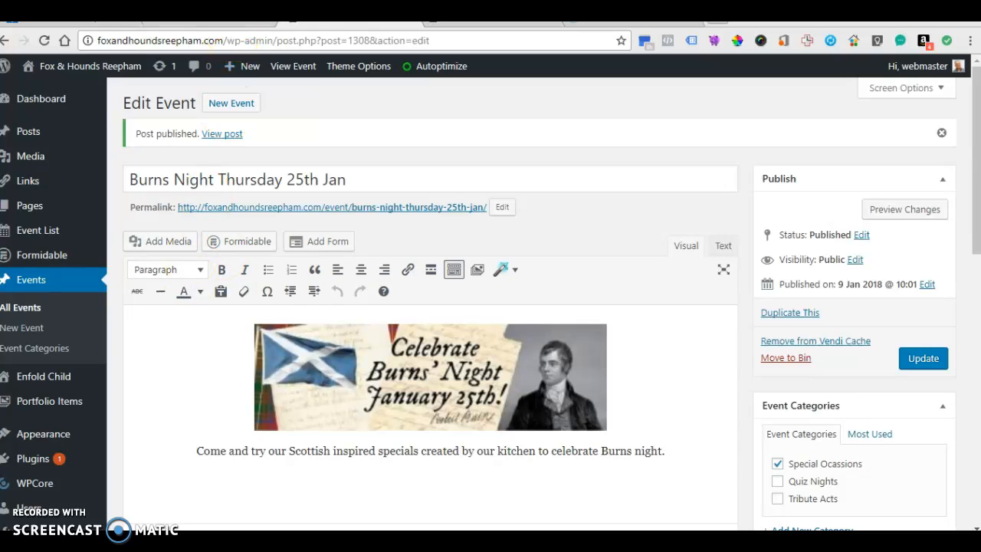
mouse_move(38, 265)
click(864, 235)
click(846, 256)
click(833, 302)
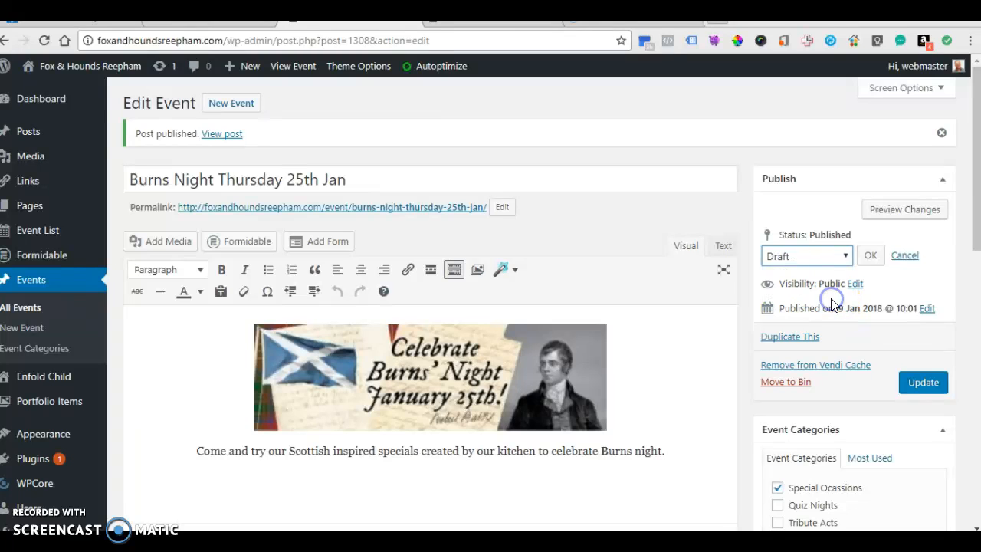
click(870, 256)
click(929, 362)
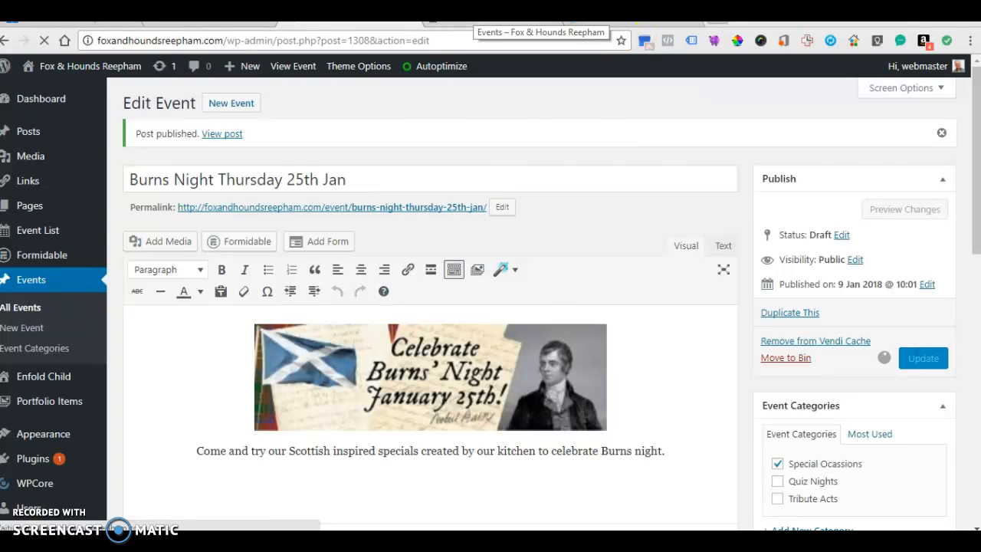
Step: Reload the public events page to check whether the drafted Burns Night event is still listed, and return to the event editor
click(473, 20)
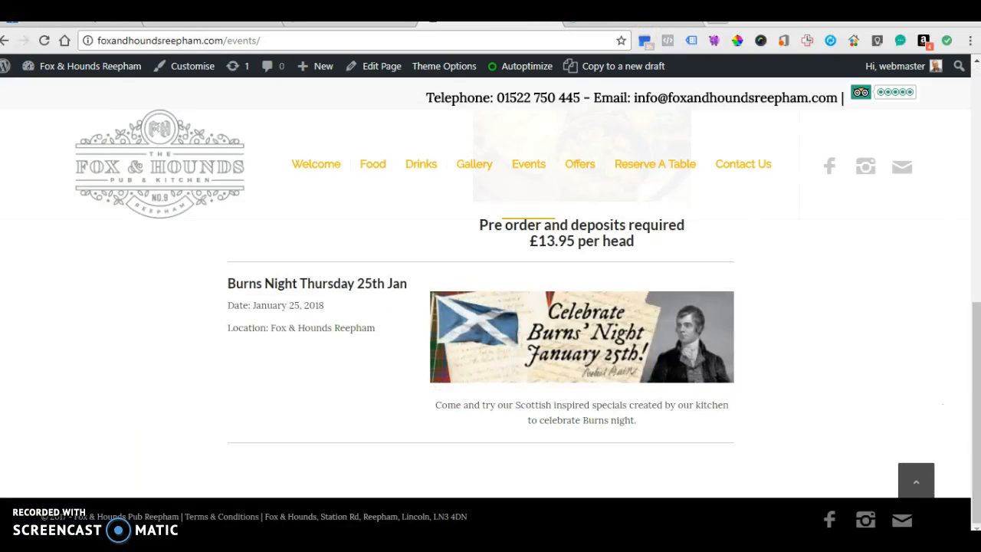
click(43, 40)
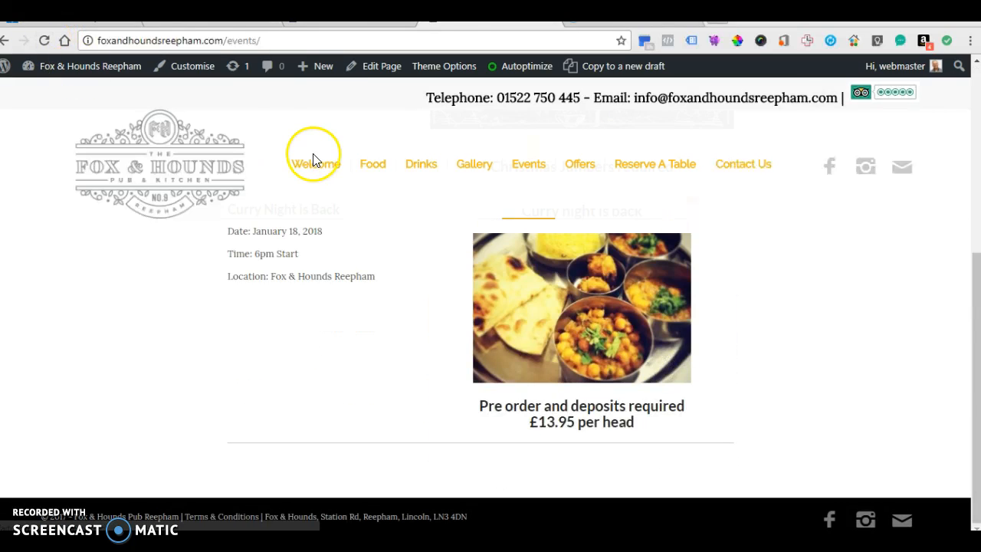
click(368, 21)
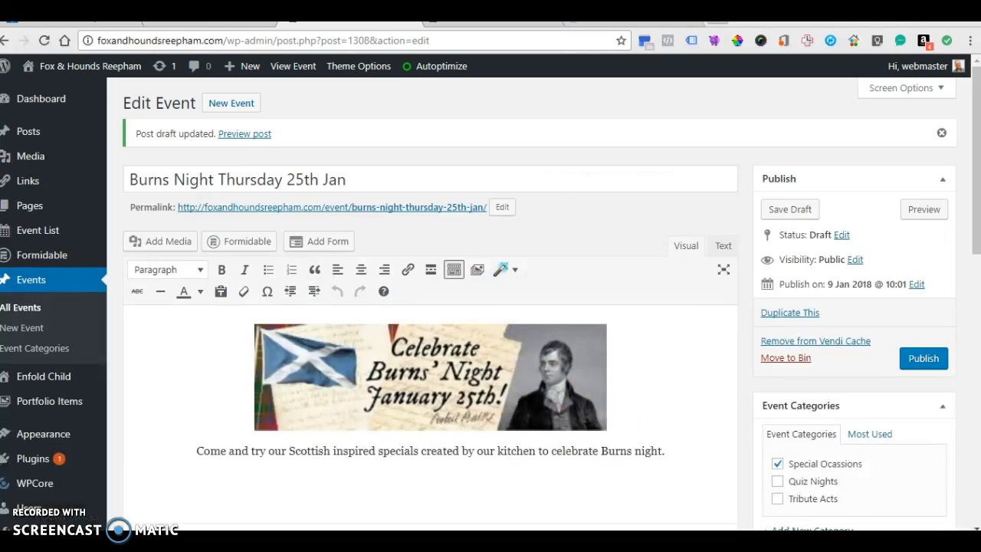
Step: Review the status options of the drafted Burns Night event, keep Draft, and publish the event again
click(846, 234)
click(820, 257)
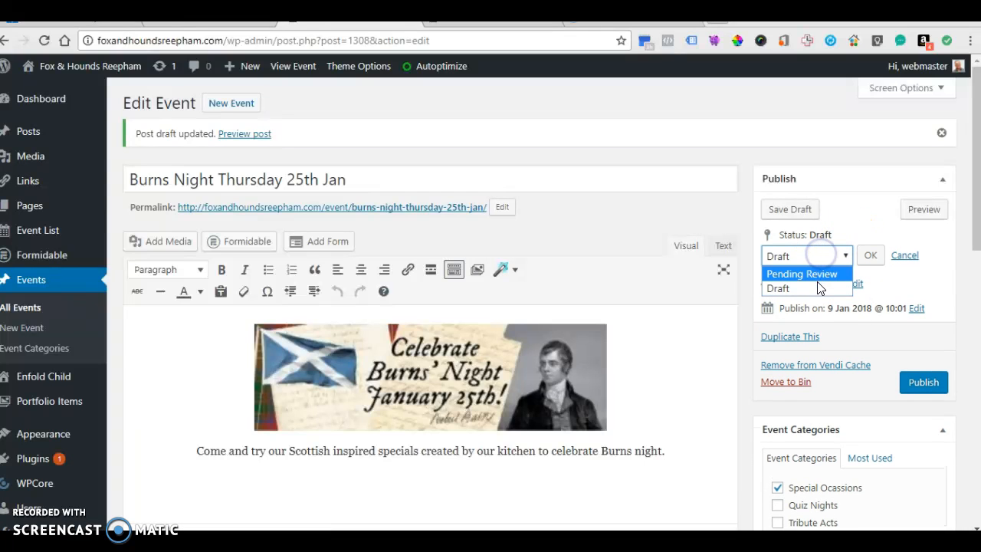
click(868, 254)
click(923, 358)
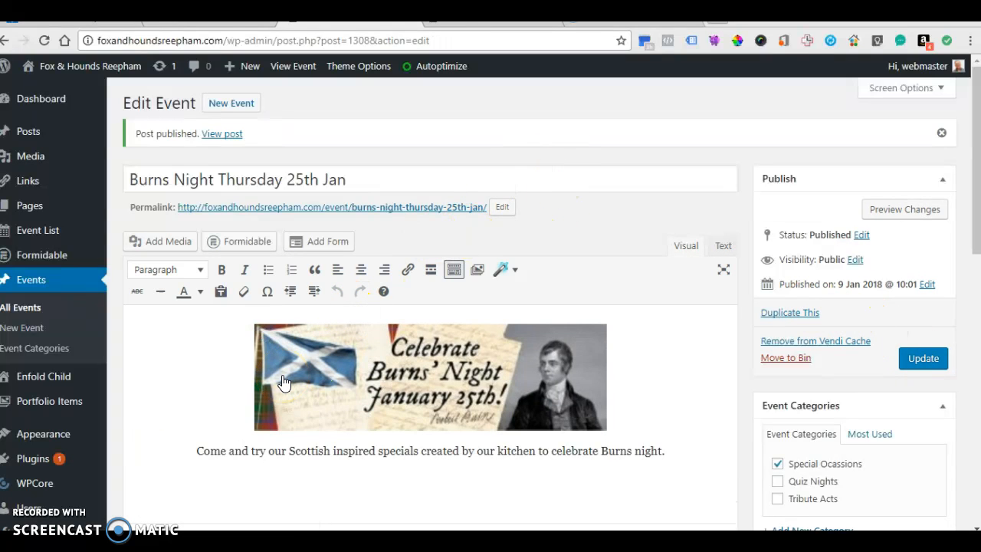
mouse_move(46, 525)
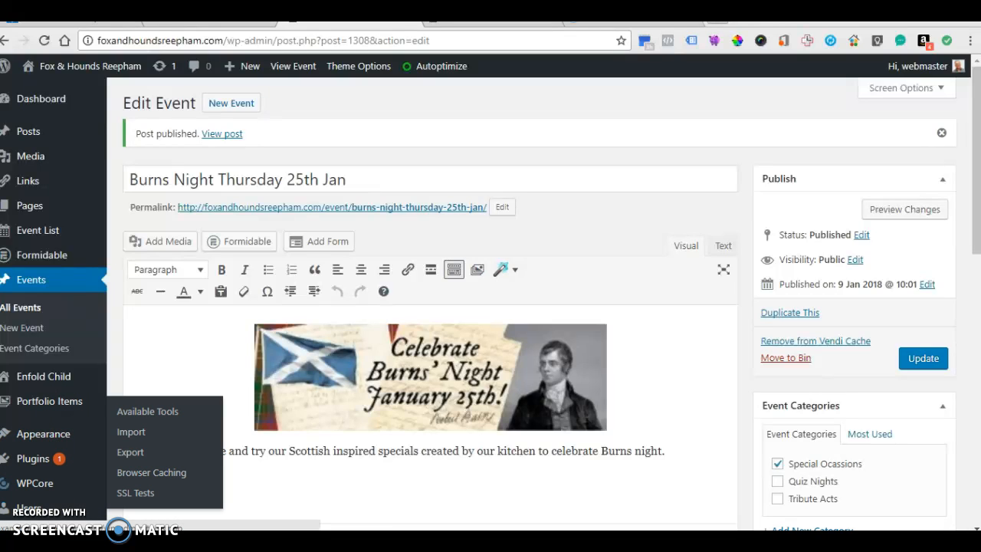